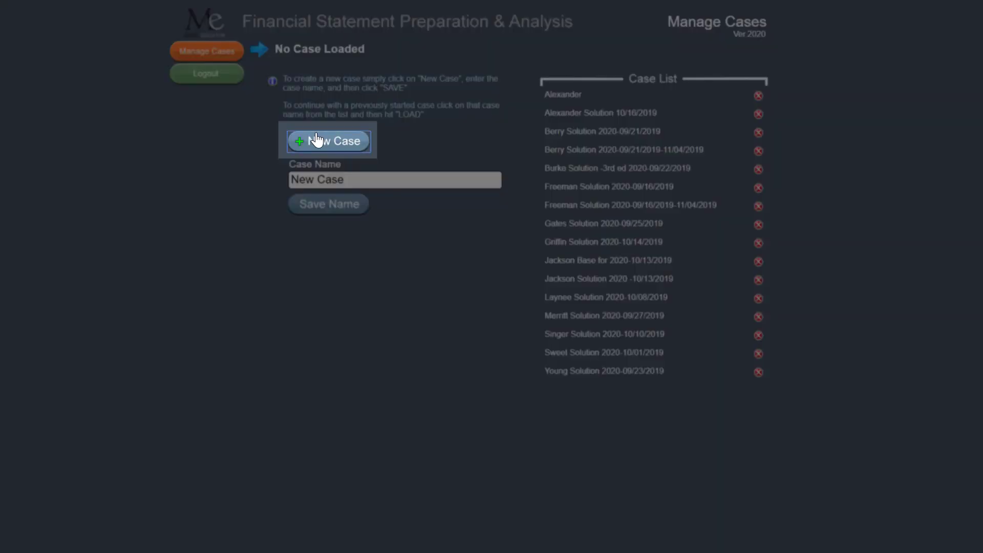
- Create a new case, name it "Example" and save the name
click(317, 140)
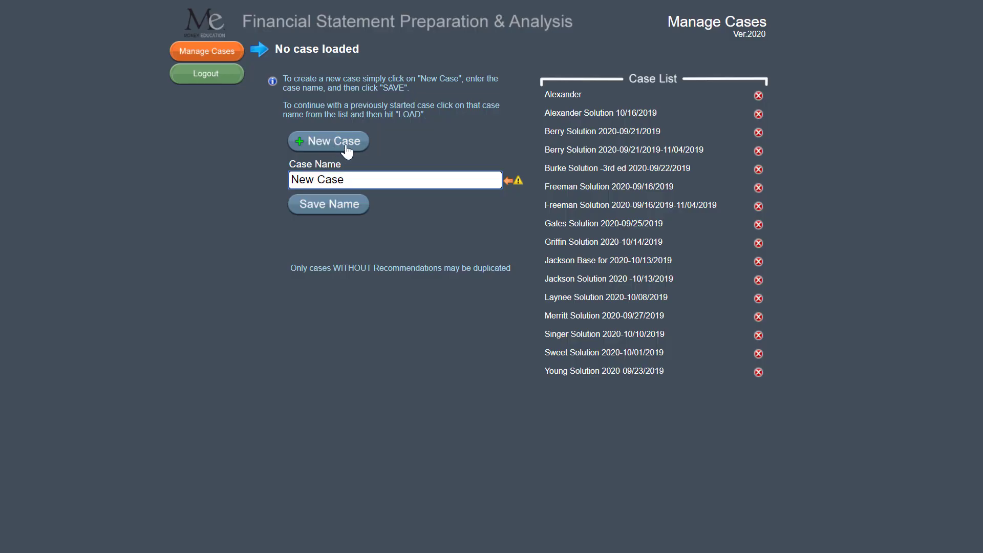
click(356, 179)
key(BackSpace)
key(BackSpace)
key(BackSpace)
key(BackSpace)
key(BackSpace)
key(BackSpace)
key(BackSpace)
key(BackSpace)
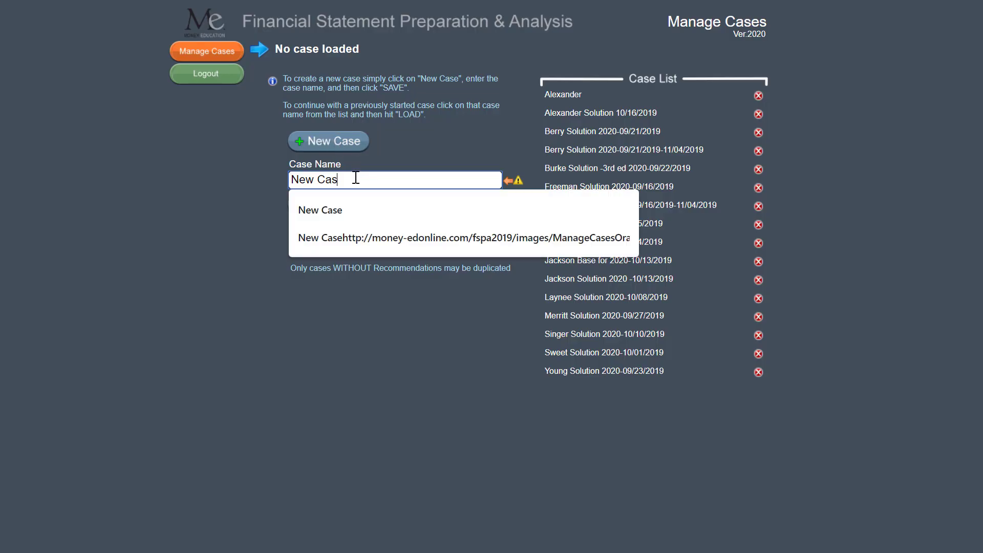
text(Example)
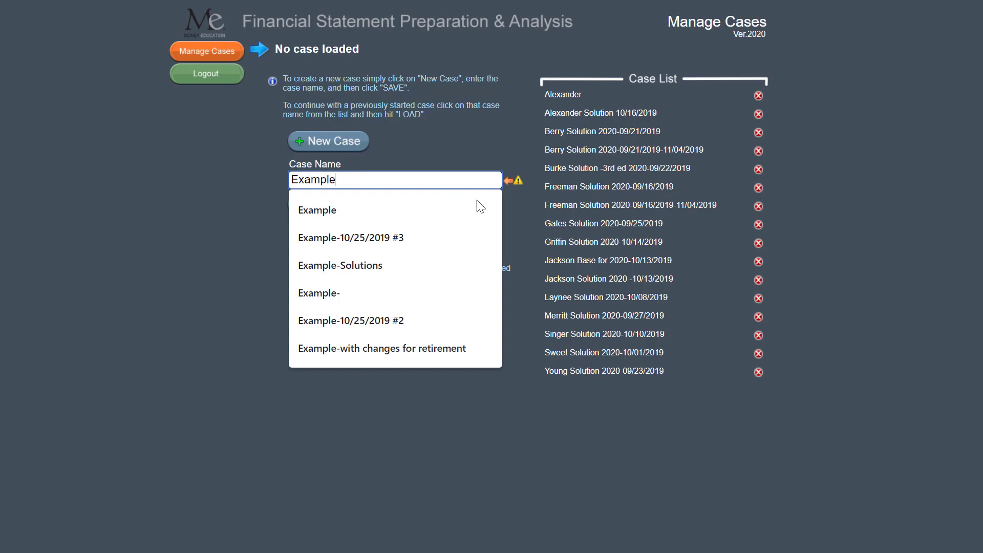
click(517, 226)
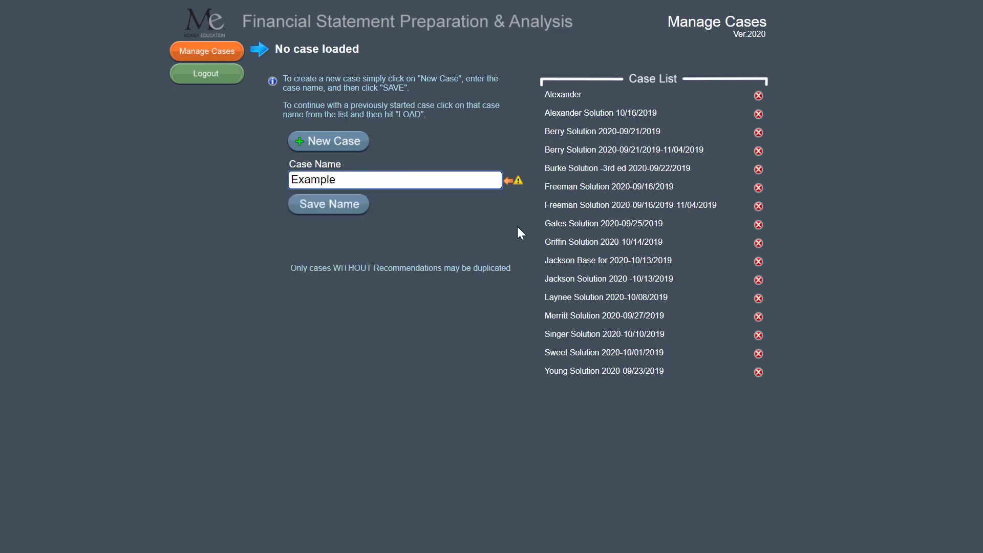
click(325, 208)
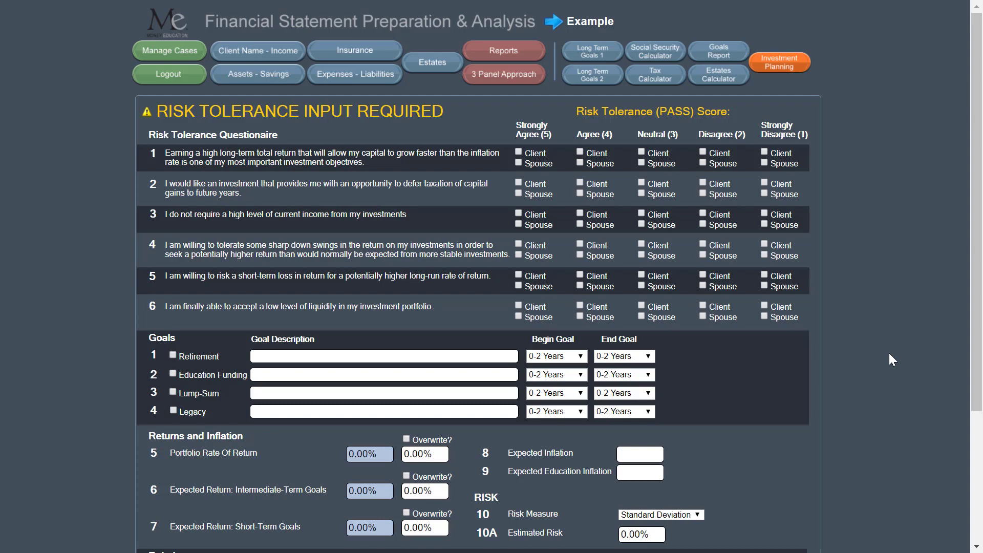
- Answer all six risk tolerance questions with Strongly Agree for the client and Agree for the spouse, and save the investment planning inputs
click(518, 152)
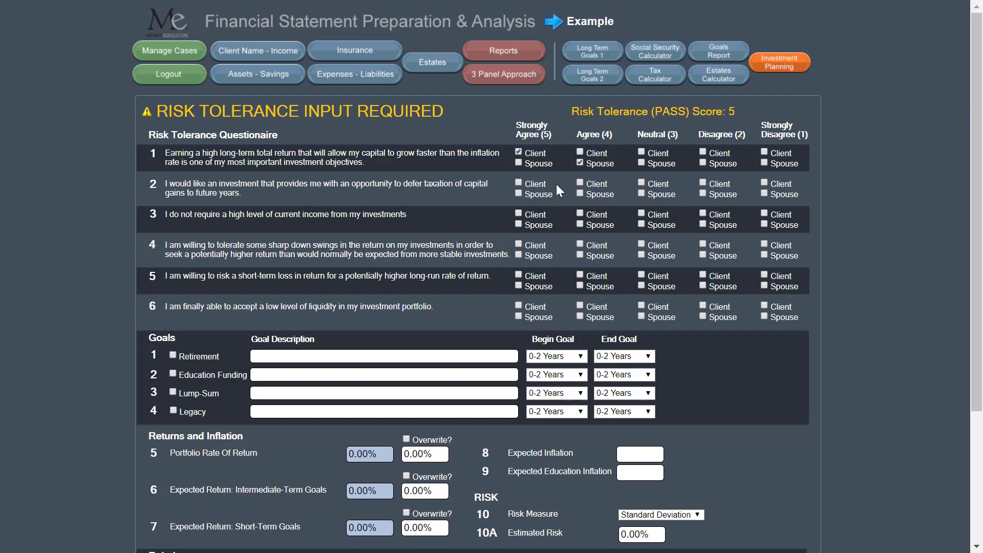
click(519, 182)
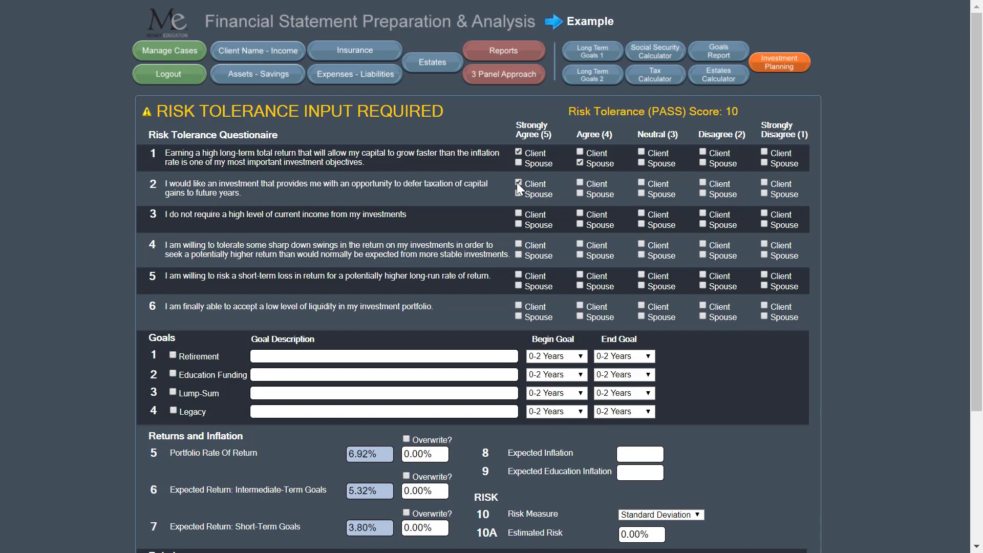
click(579, 193)
click(519, 213)
click(518, 244)
click(580, 255)
click(519, 275)
click(518, 305)
click(580, 316)
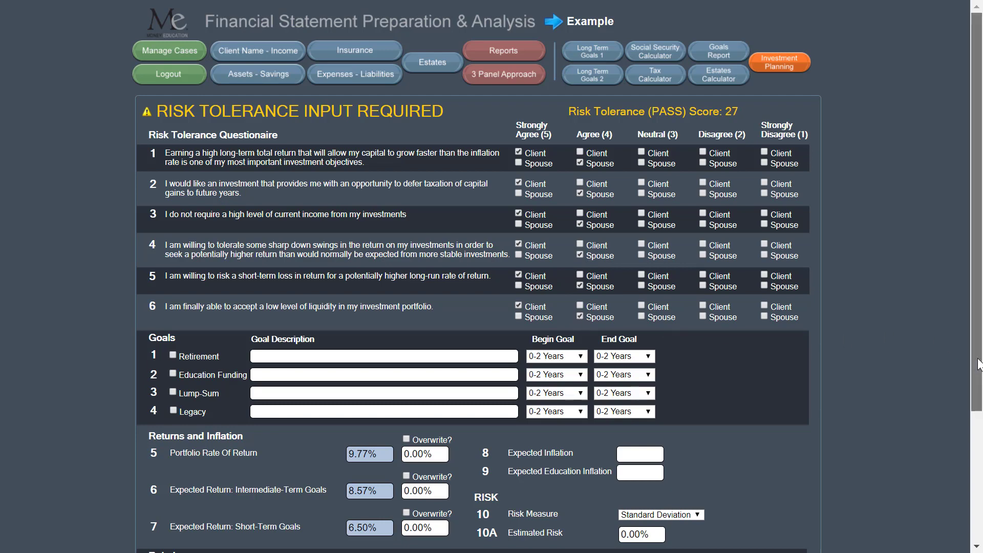
drag(975, 369, 975, 512)
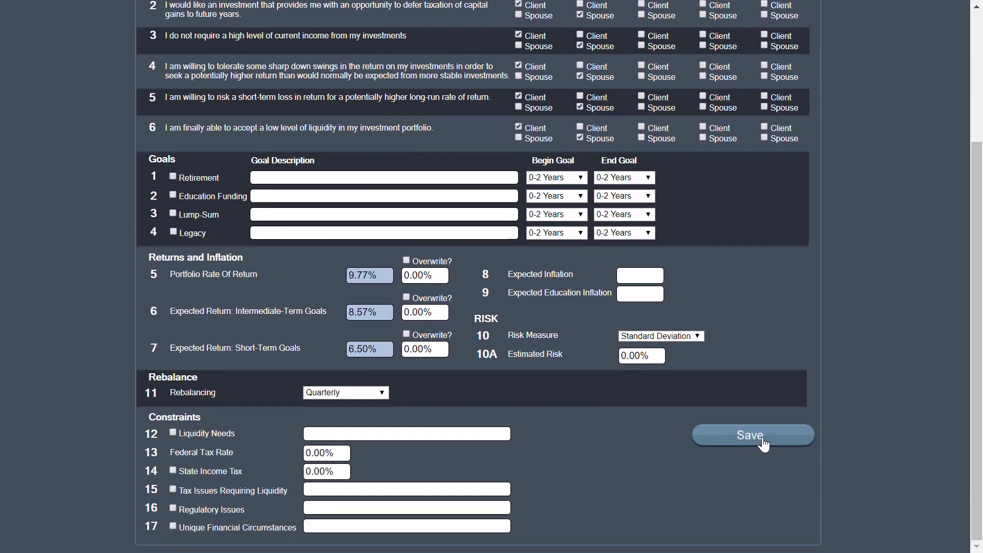
click(750, 531)
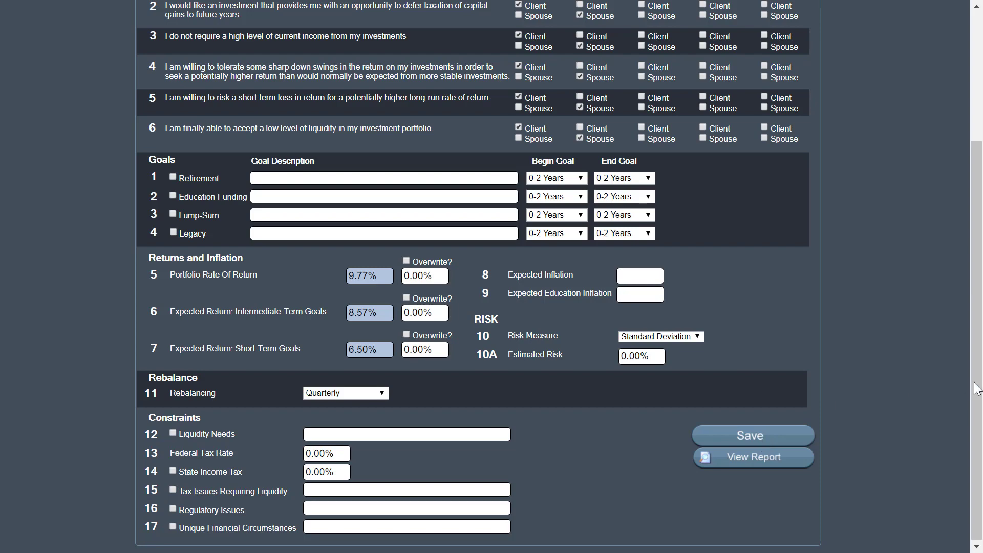
- Return to case management and duplicate the "Example" case
drag(976, 388, 973, 233)
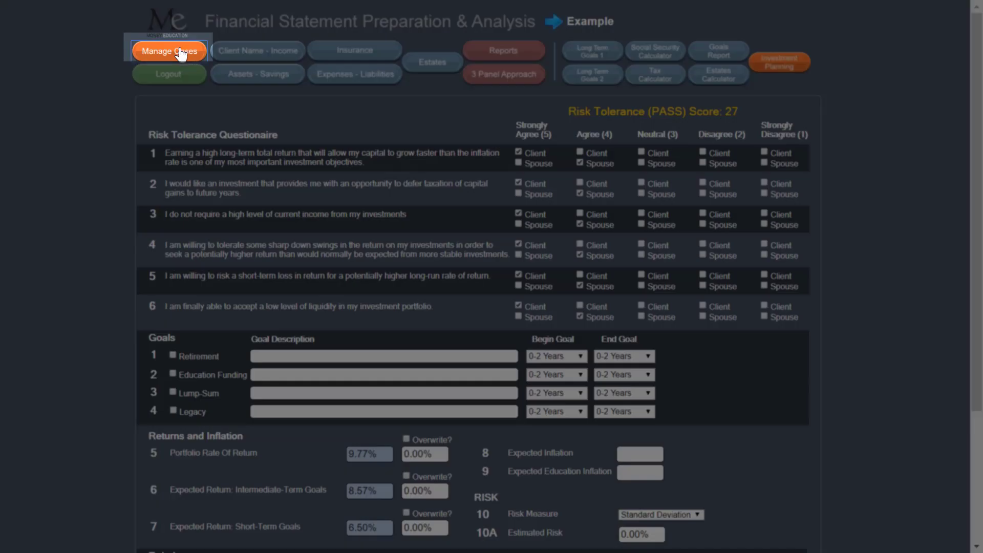
click(180, 54)
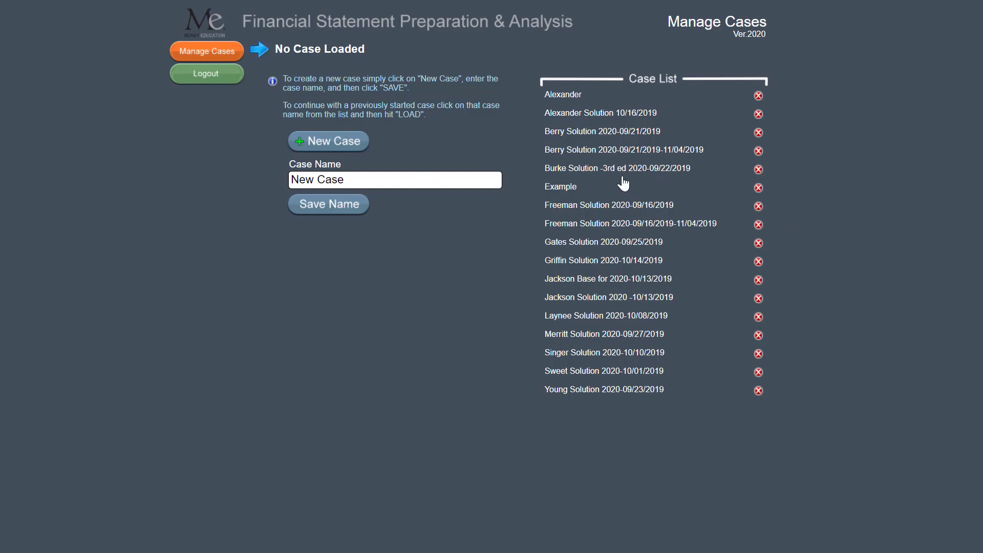
click(561, 189)
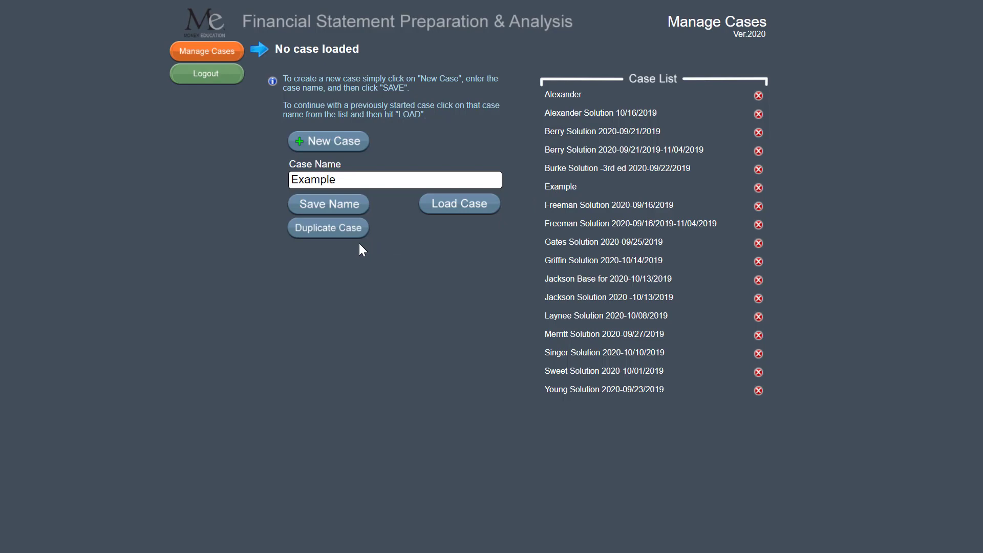
click(330, 228)
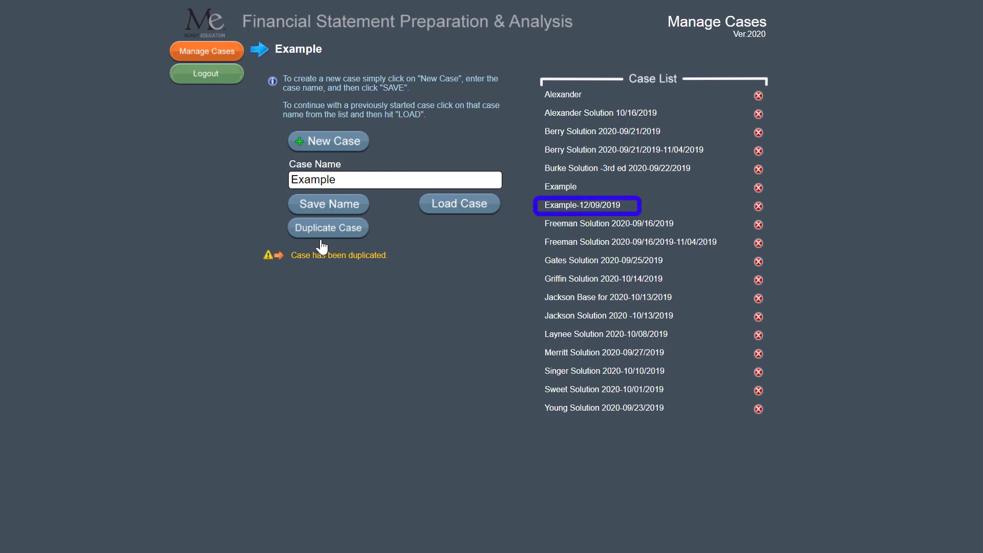
- Rename the duplicated Example case as "Example-Inflation 4%" and save the name
click(559, 205)
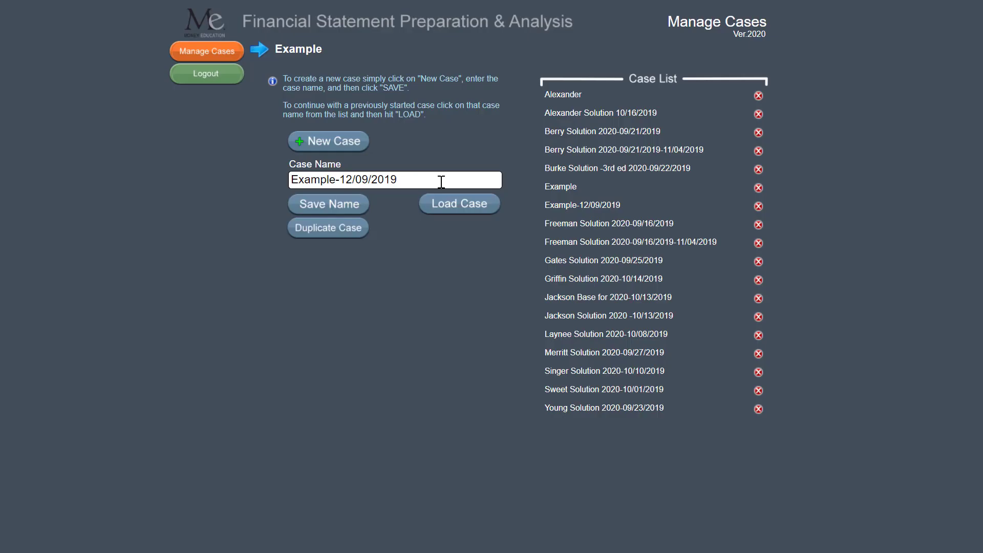
click(441, 182)
key(BackSpace)
key(BackSpace)
key(BackSpace)
key(BackSpace)
key(BackSpace)
key(BackSpace)
key(BackSpace)
key(BackSpace)
key(BackSpace)
key(BackSpace)
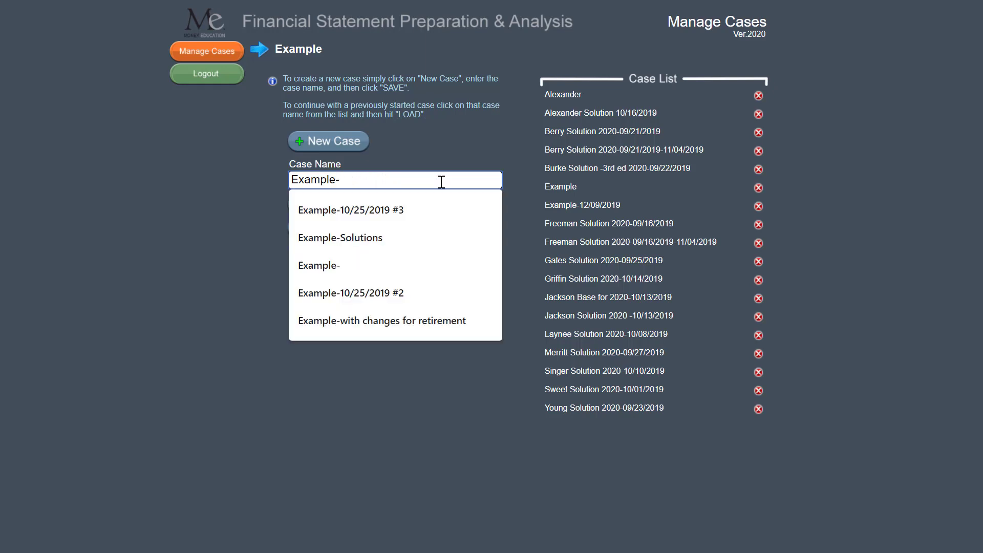
text(Inflation )
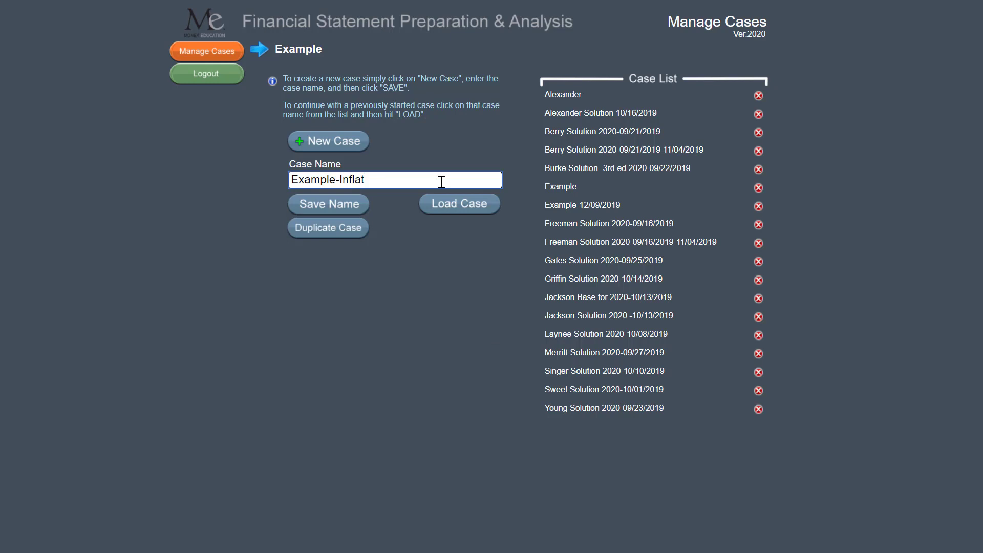
text(4%)
click(340, 204)
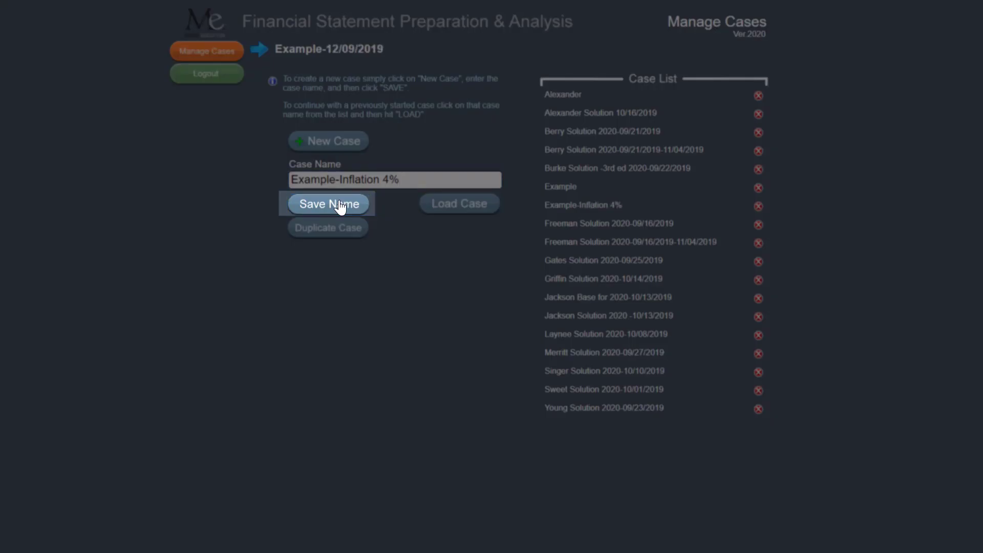